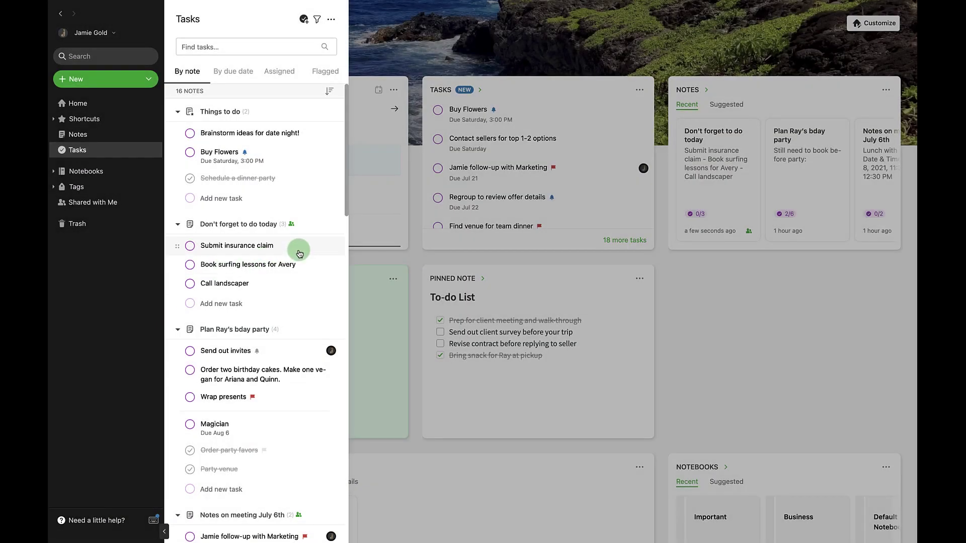
Assign the Submit insurance claim task to the collaborator by entering their e-mail address.
left_click(300, 253)
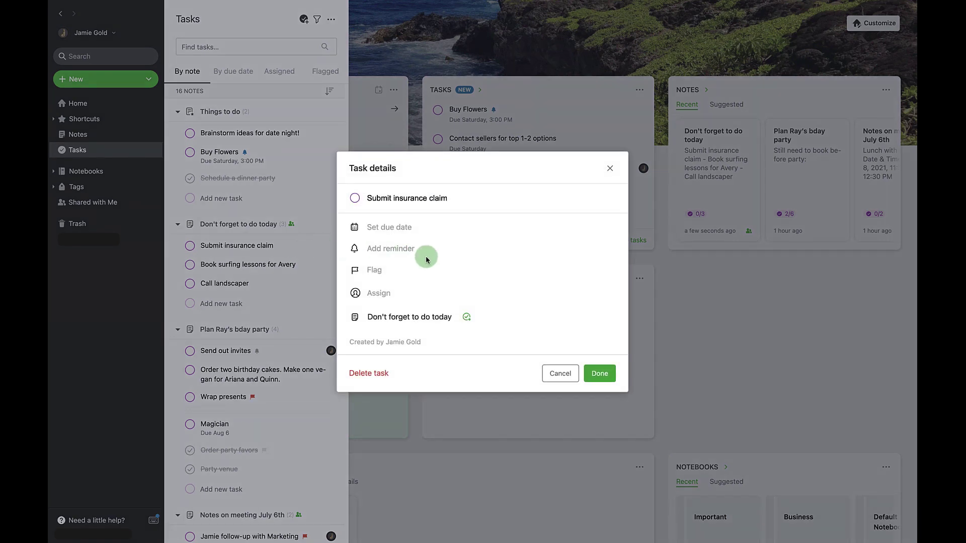
left_click(382, 297)
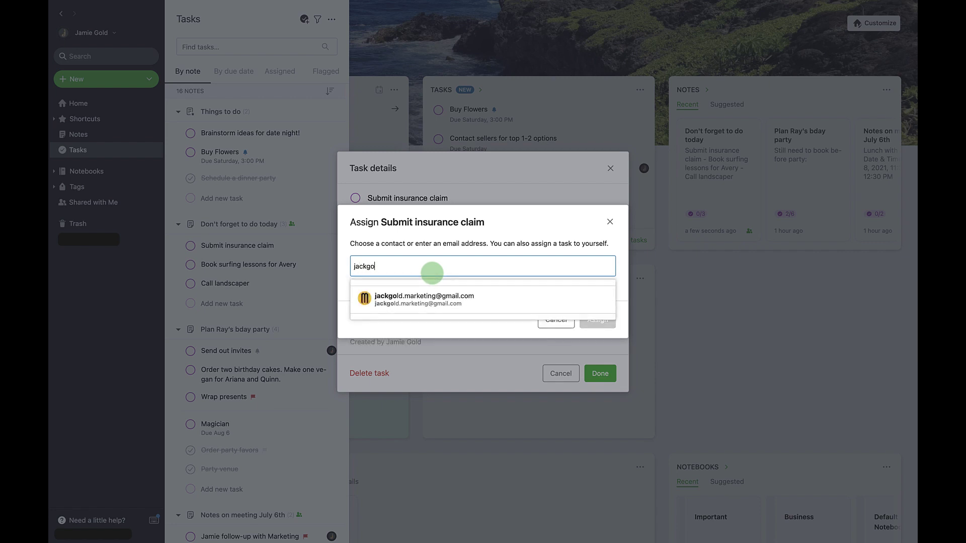
key("Return")
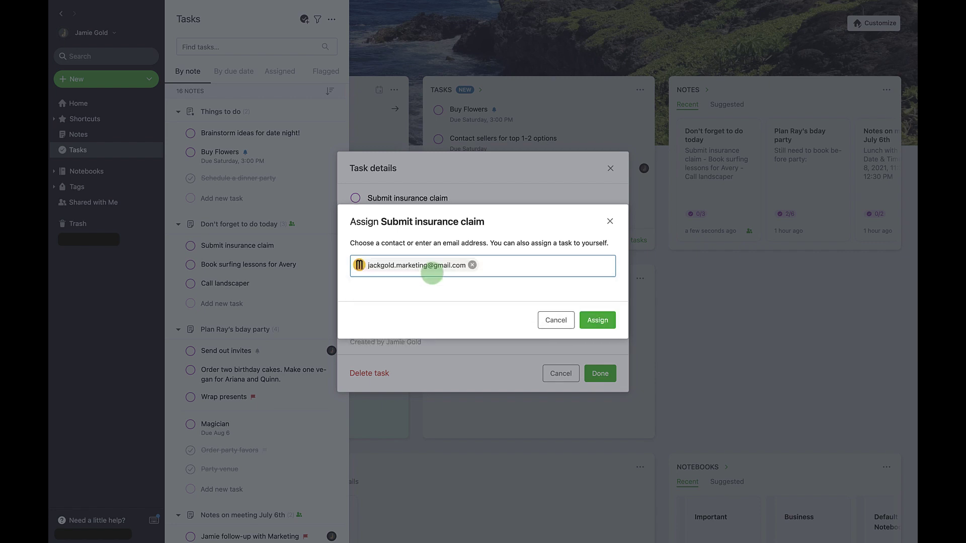
left_click(597, 320)
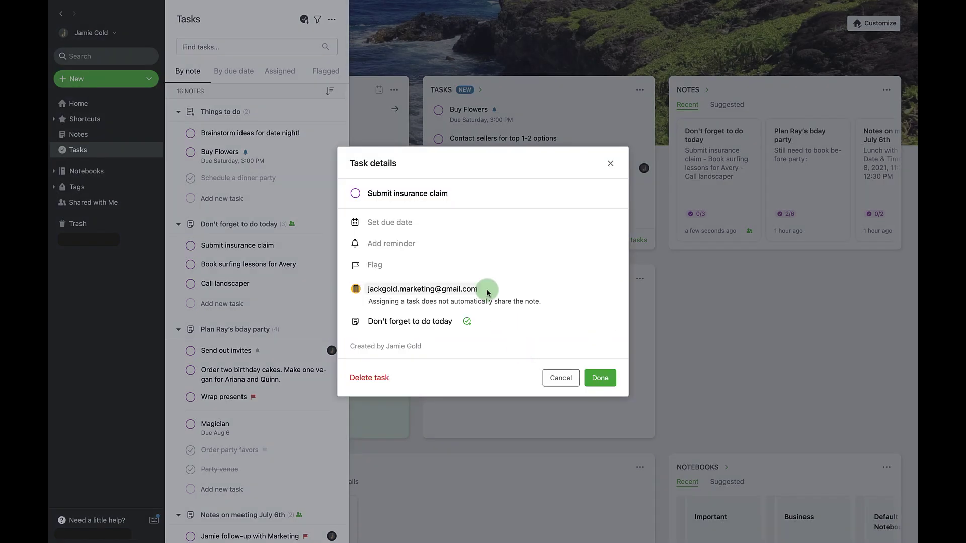
Make the task due next Monday and save the changes.
left_click(400, 224)
left_click(432, 269)
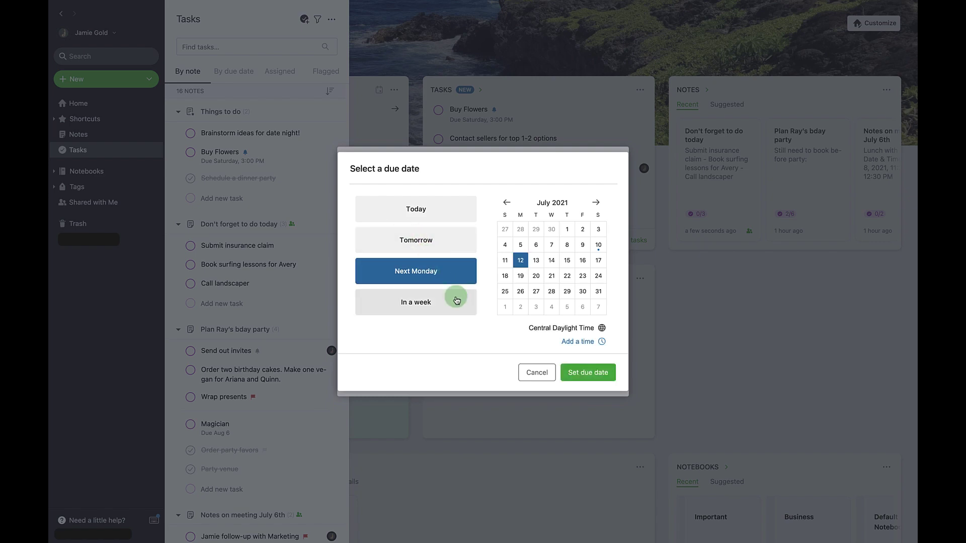
left_click(579, 378)
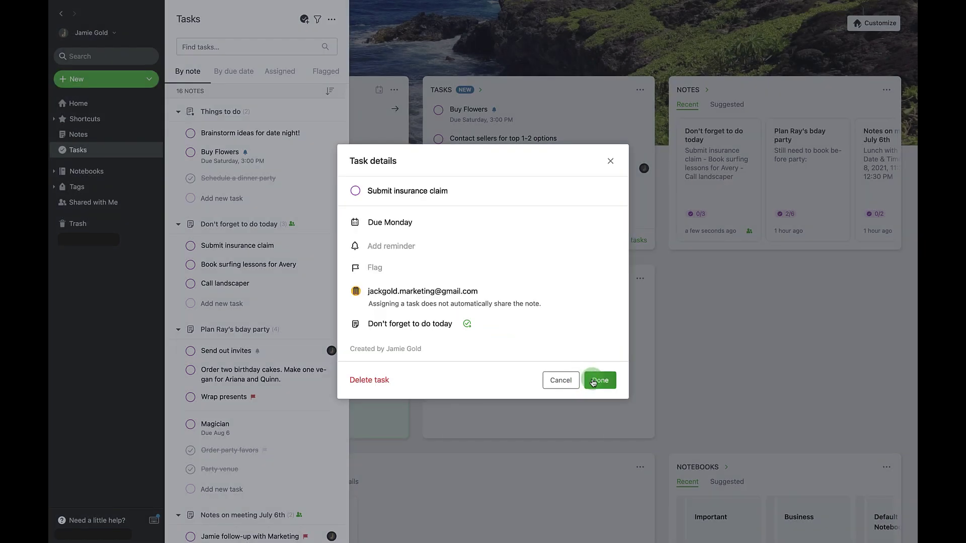
left_click(594, 381)
Begin assigning the surfing lessons task to yourself by entering your name.
left_click(309, 273)
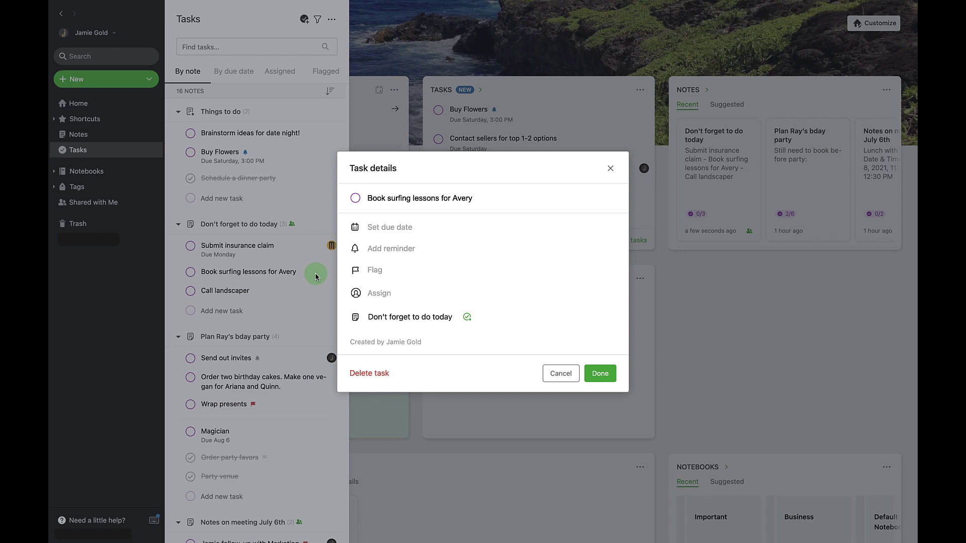
left_click(382, 293)
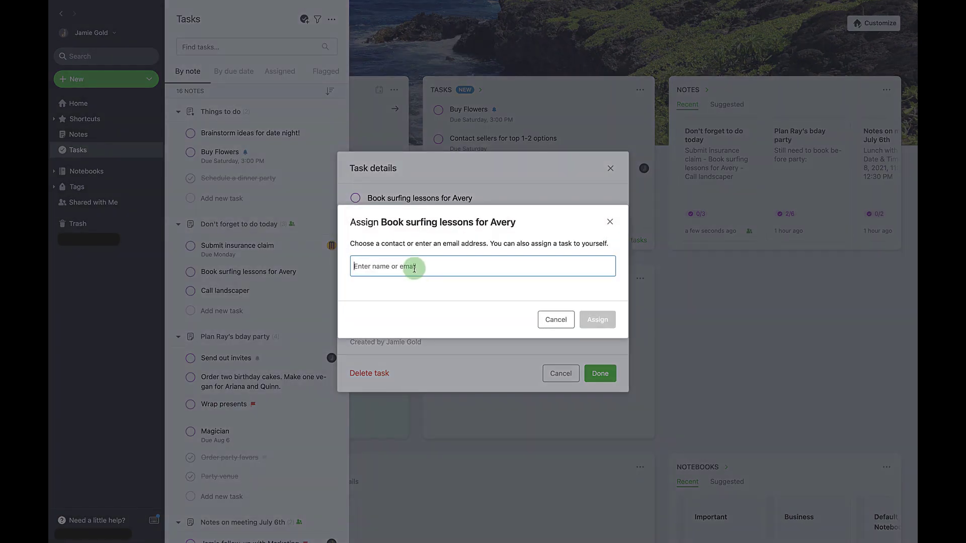
type("jam")
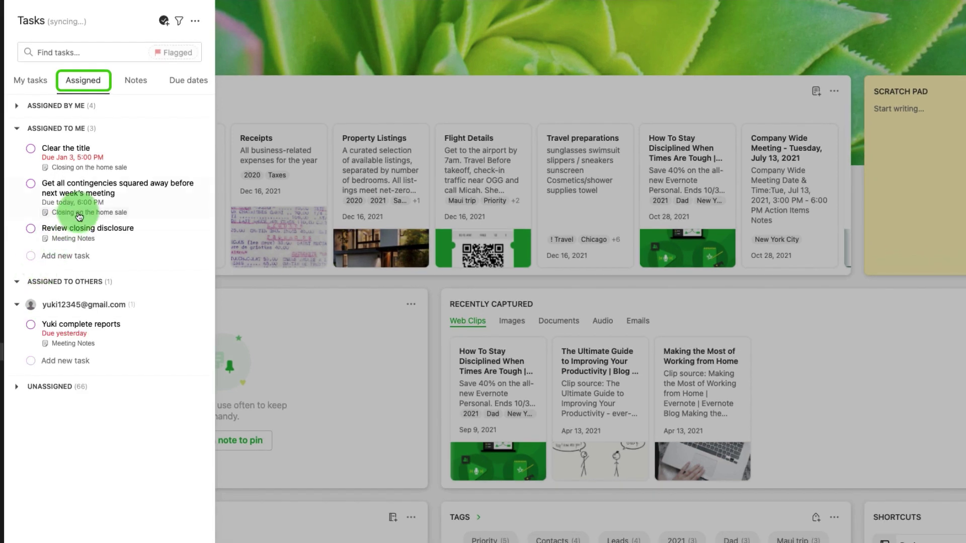
Flag the contingencies task and add a reminder 1 hour before it's due.
left_click(83, 185)
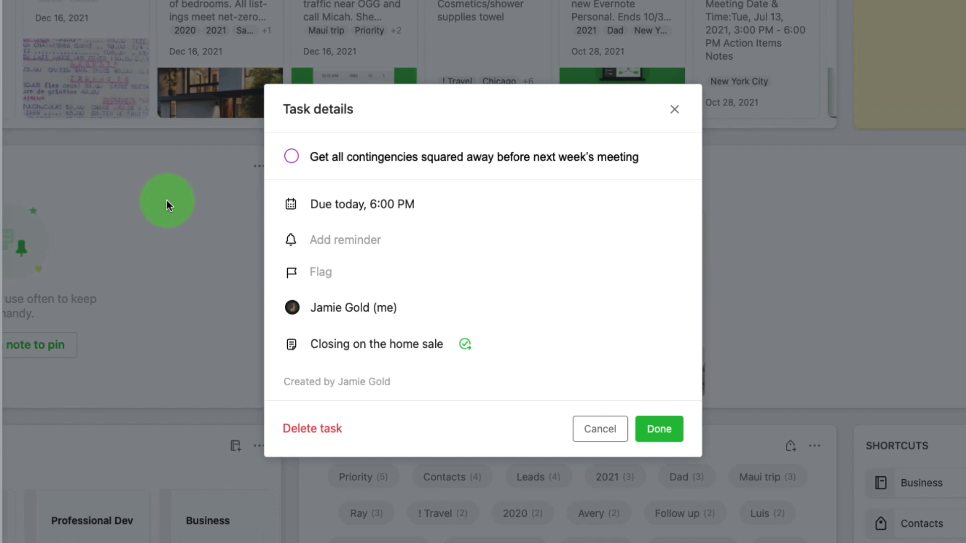
left_click(326, 301)
left_click(301, 246)
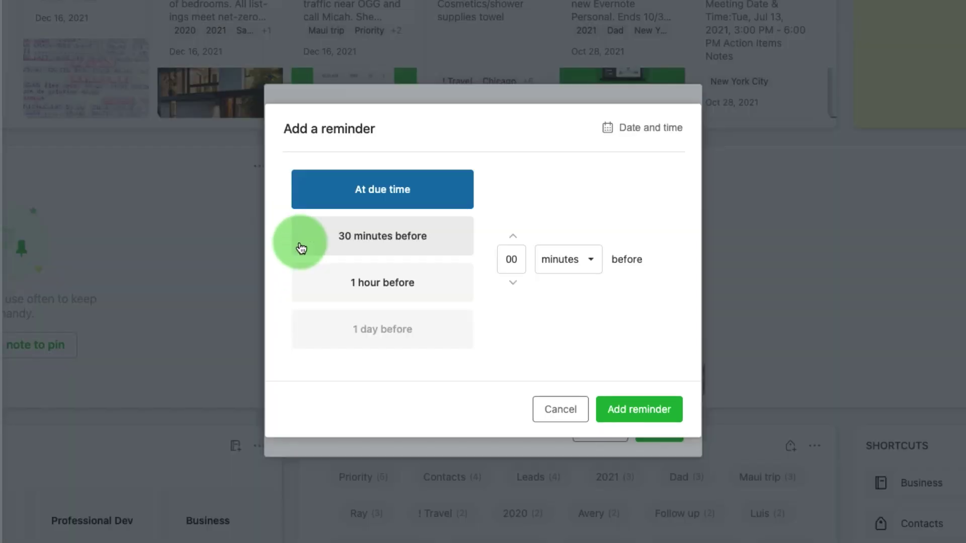
left_click(392, 300)
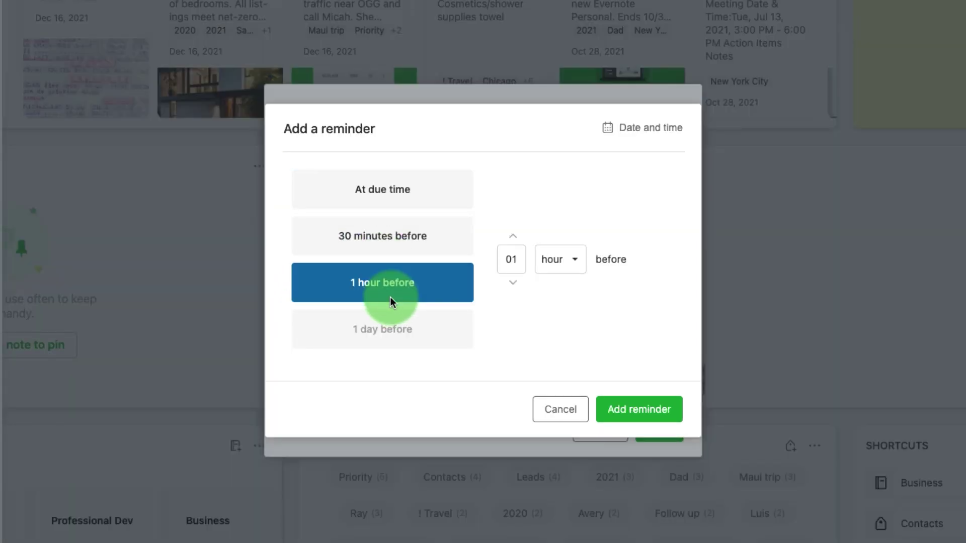
left_click(630, 408)
left_click(667, 436)
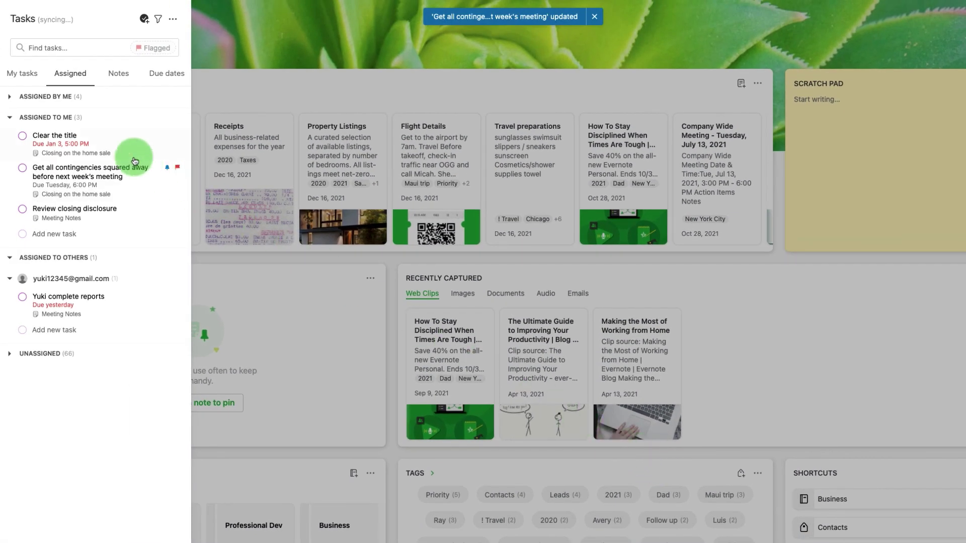
Change the Clear the title task's due date to January 18 and save it.
left_click(114, 145)
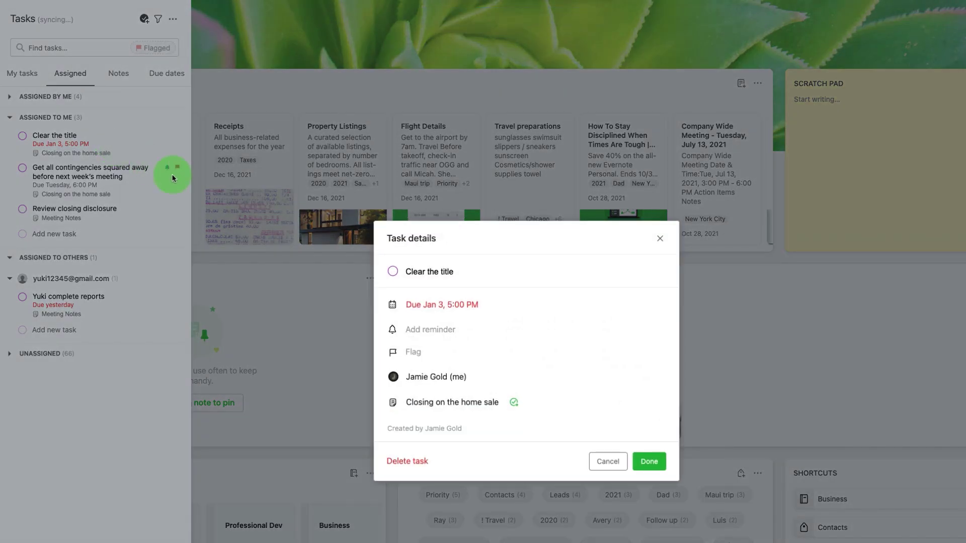
left_click(436, 306)
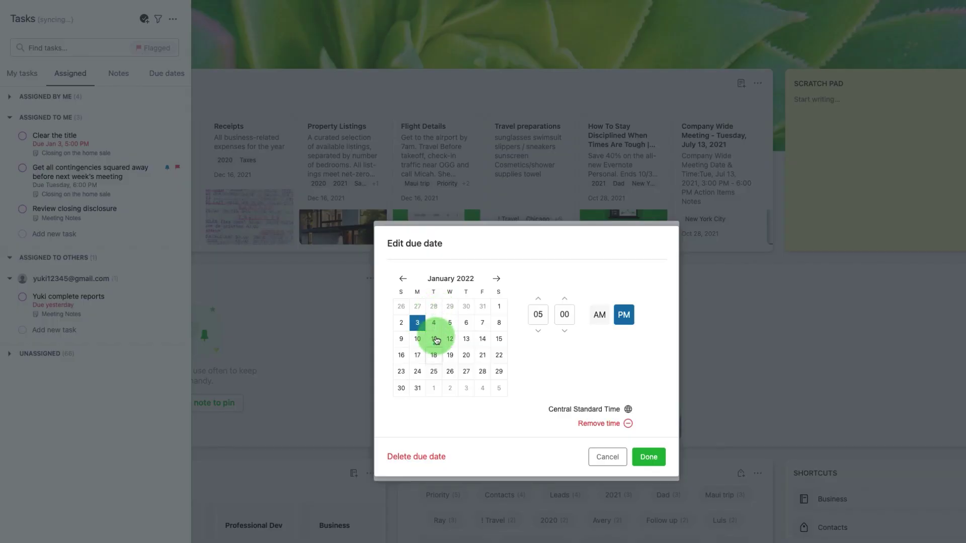
left_click(434, 355)
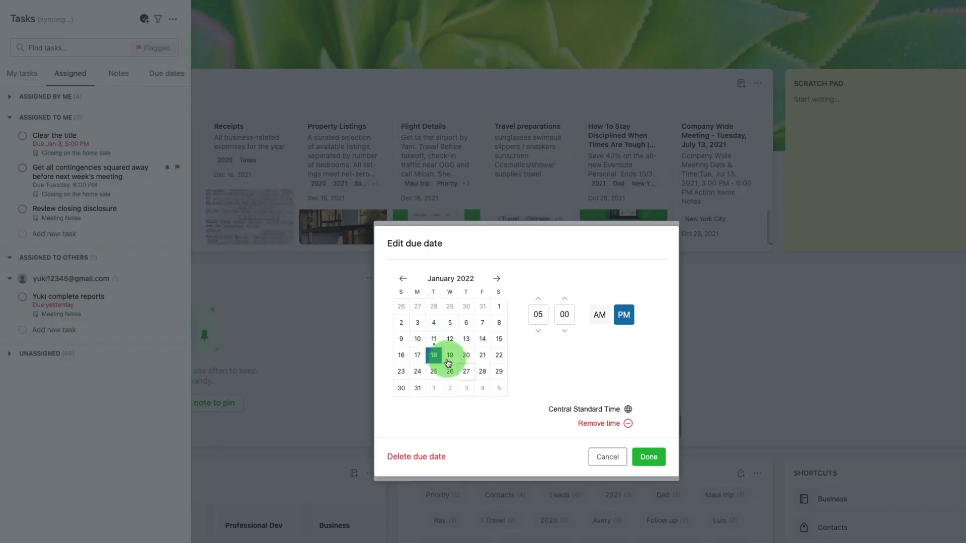
left_click(649, 457)
left_click(648, 457)
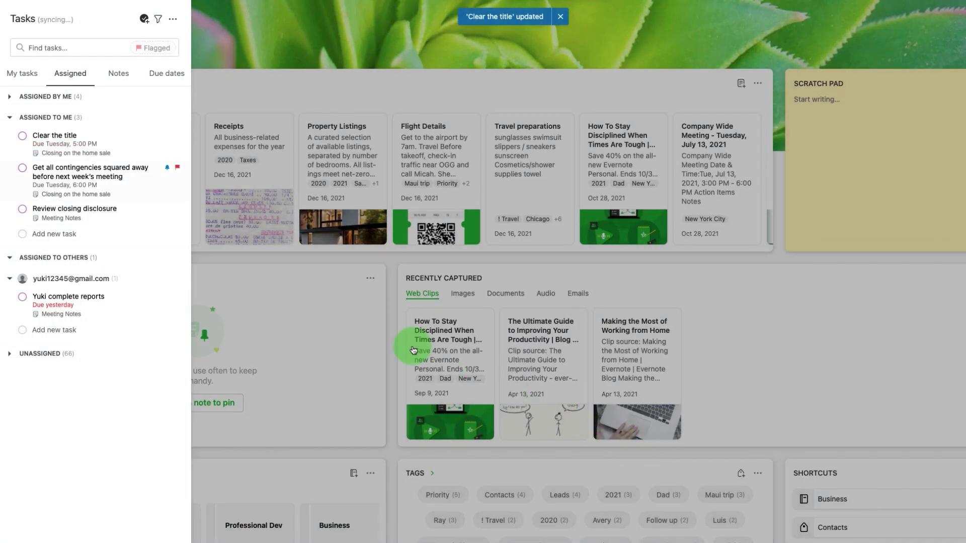
Tick off the contingencies task, then open the Don't forget to do today note.
left_click(21, 169)
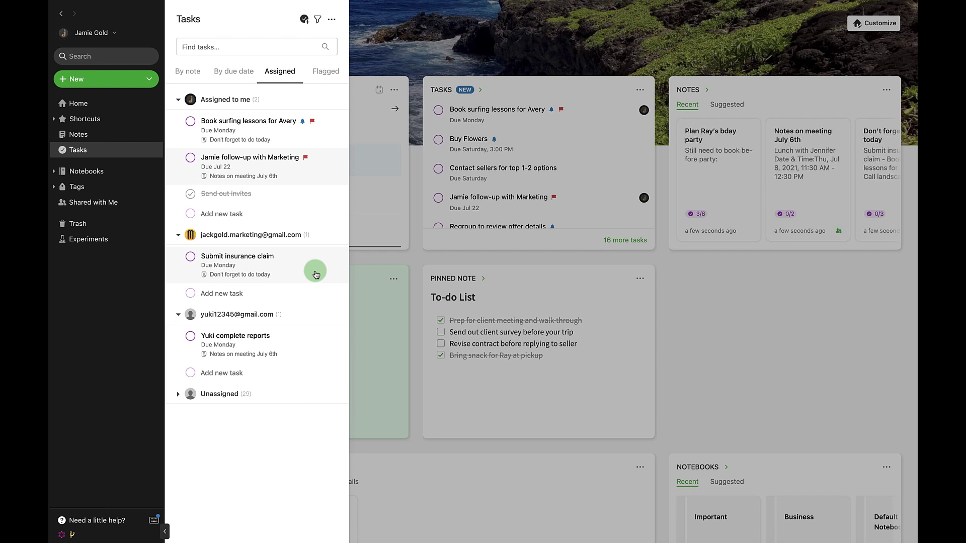
left_click(264, 274)
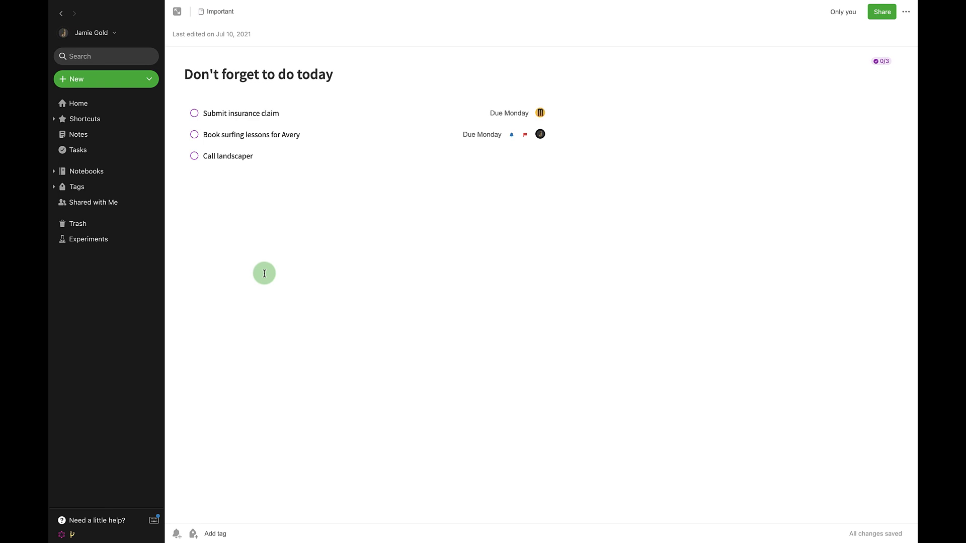
Send a share invitation for the note to the collaborator, then open it from Shared with Me.
left_click(883, 15)
left_click(456, 315)
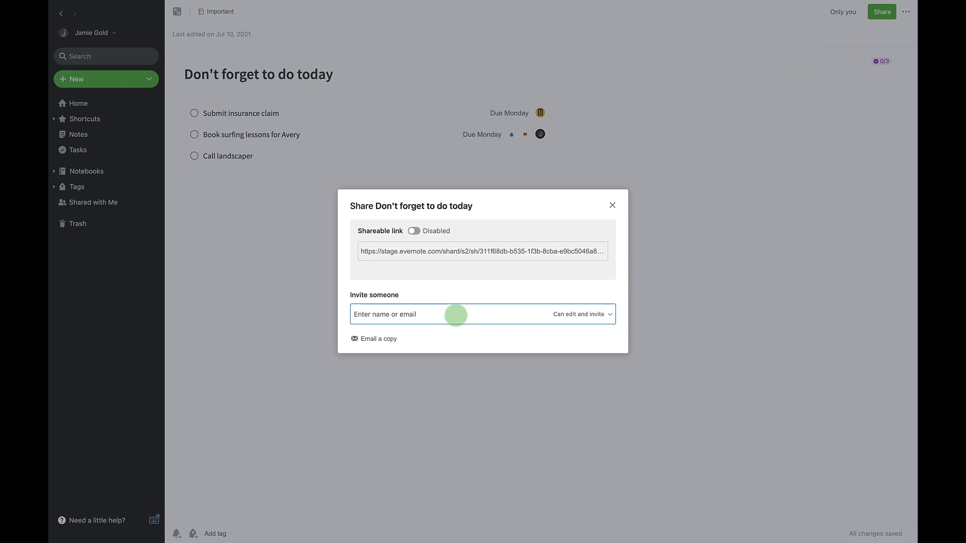
type("jack")
left_click(470, 334)
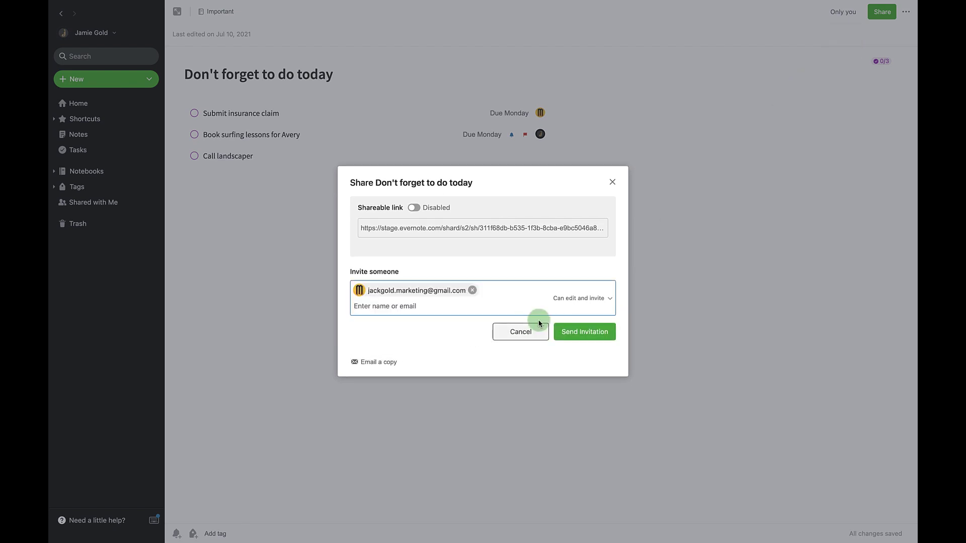
left_click(584, 332)
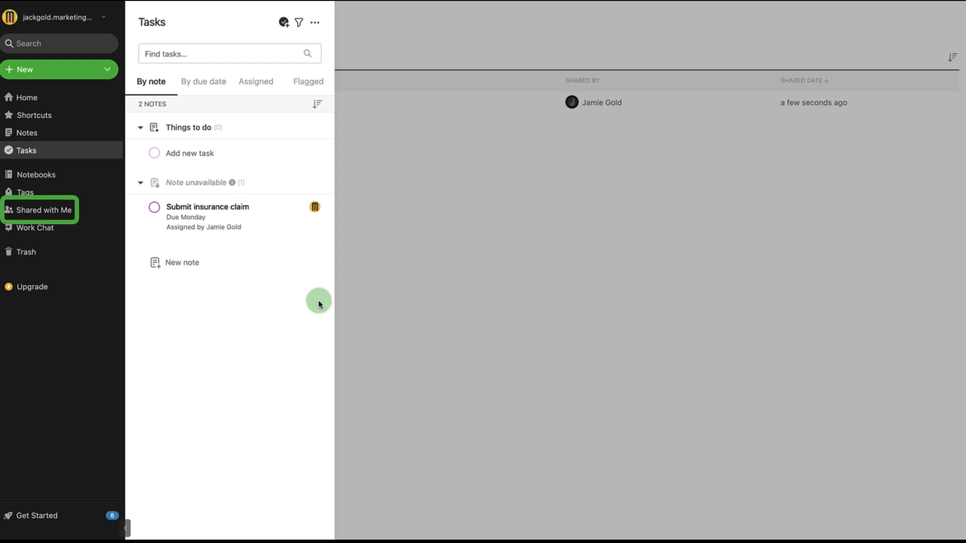
left_click(59, 212)
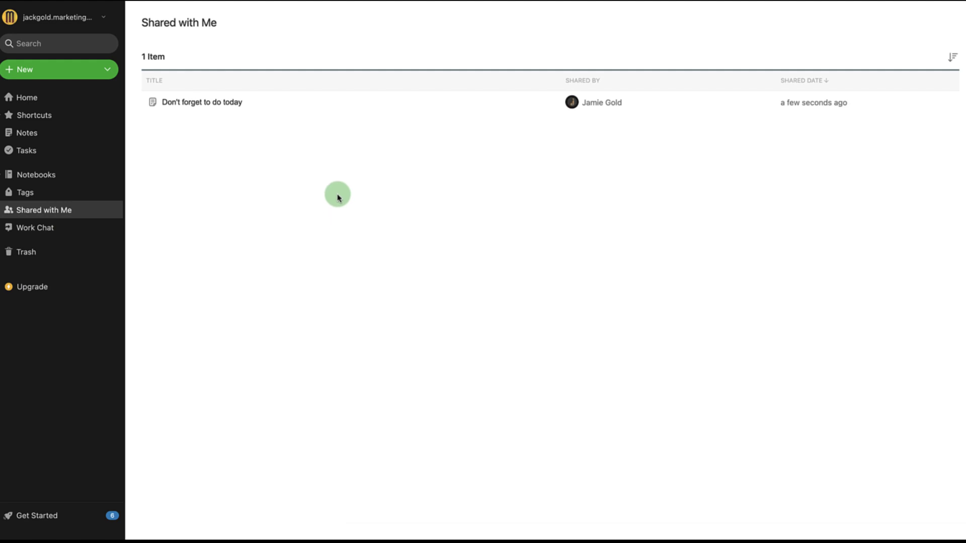
left_click(236, 106)
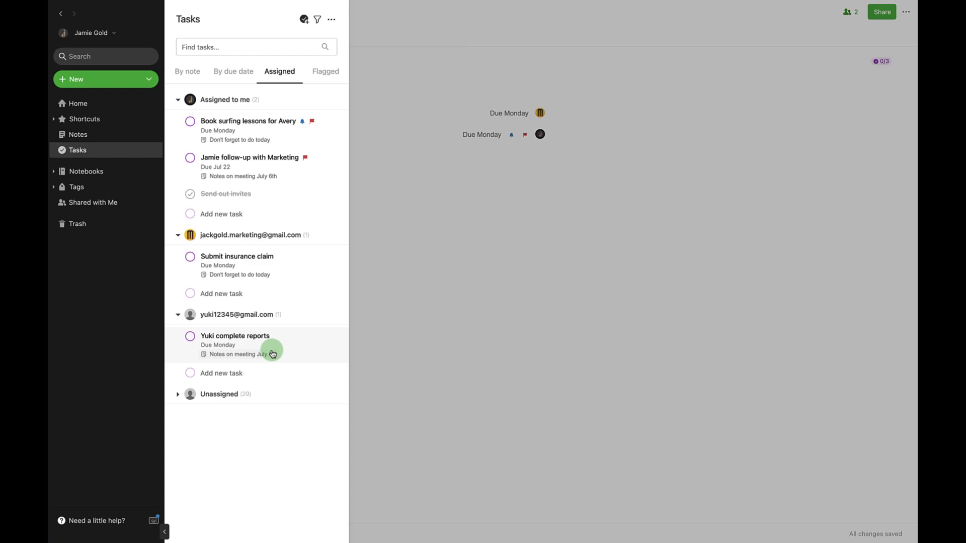
Open the reports task's Notes on meeting July 6th note and check the collaborator's pending access.
left_click(276, 344)
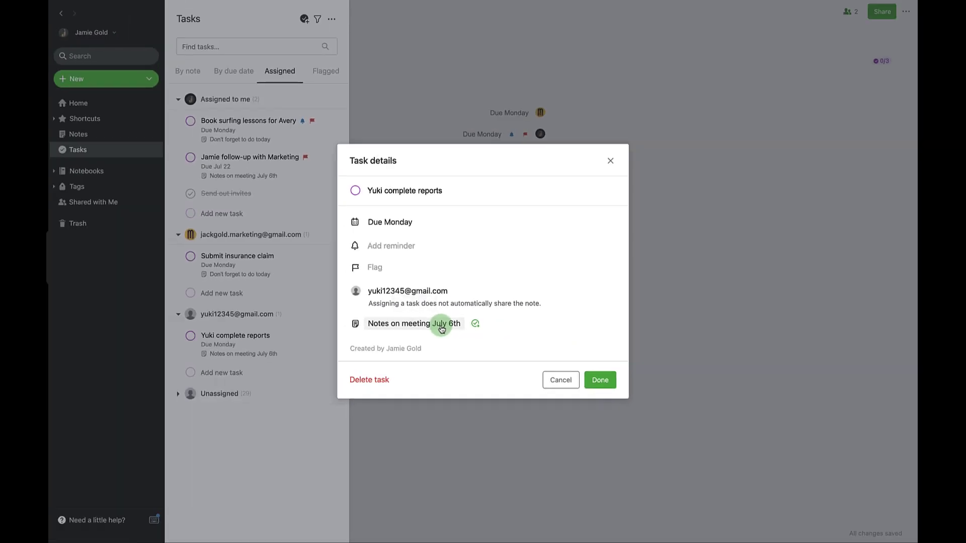
left_click(401, 370)
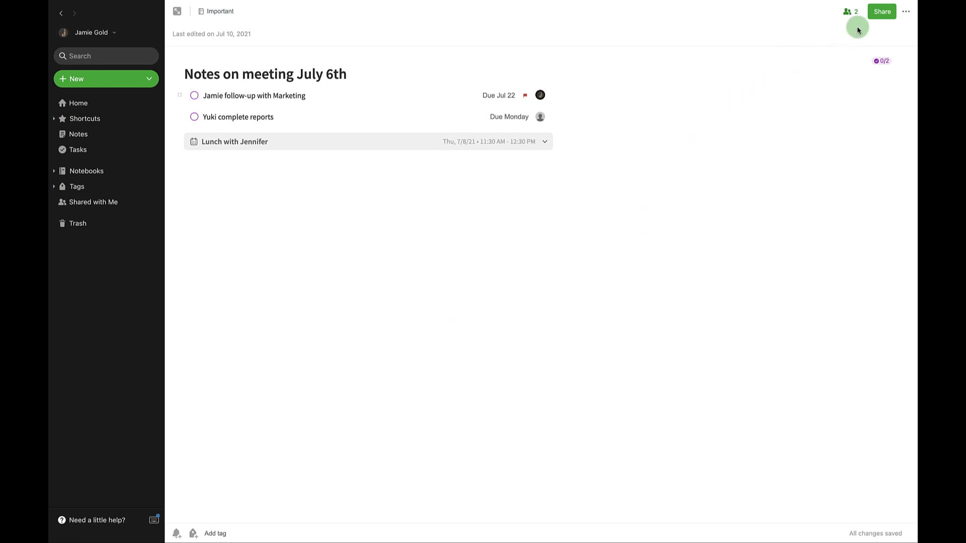
left_click(874, 17)
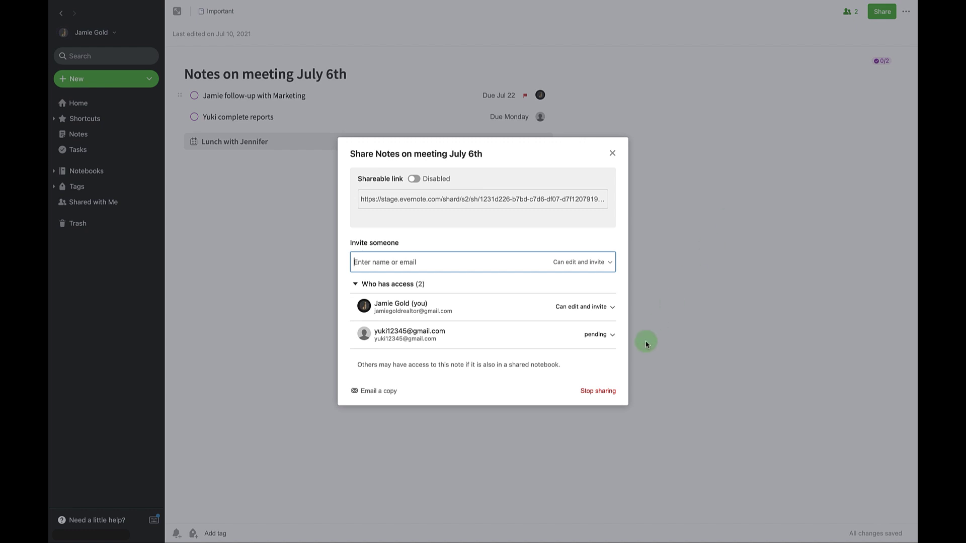
left_click(612, 155)
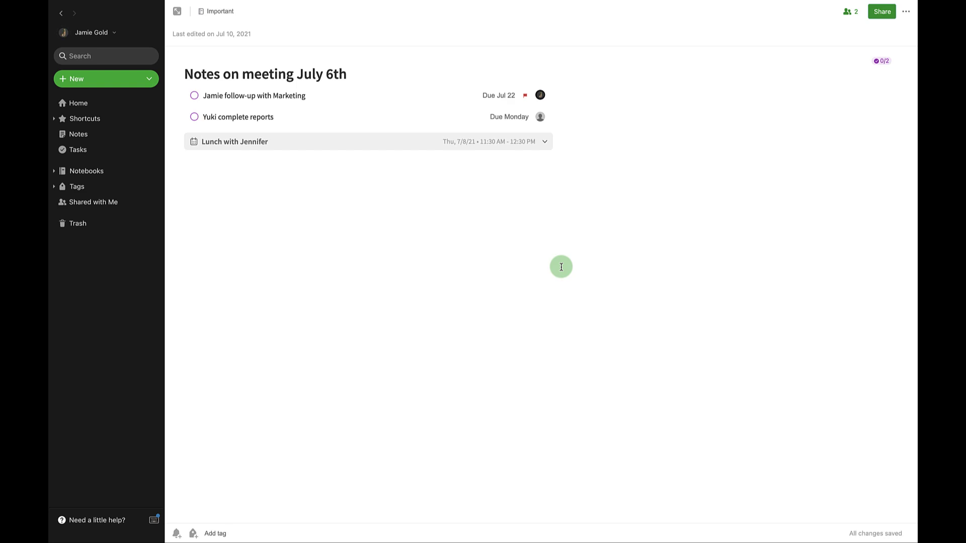